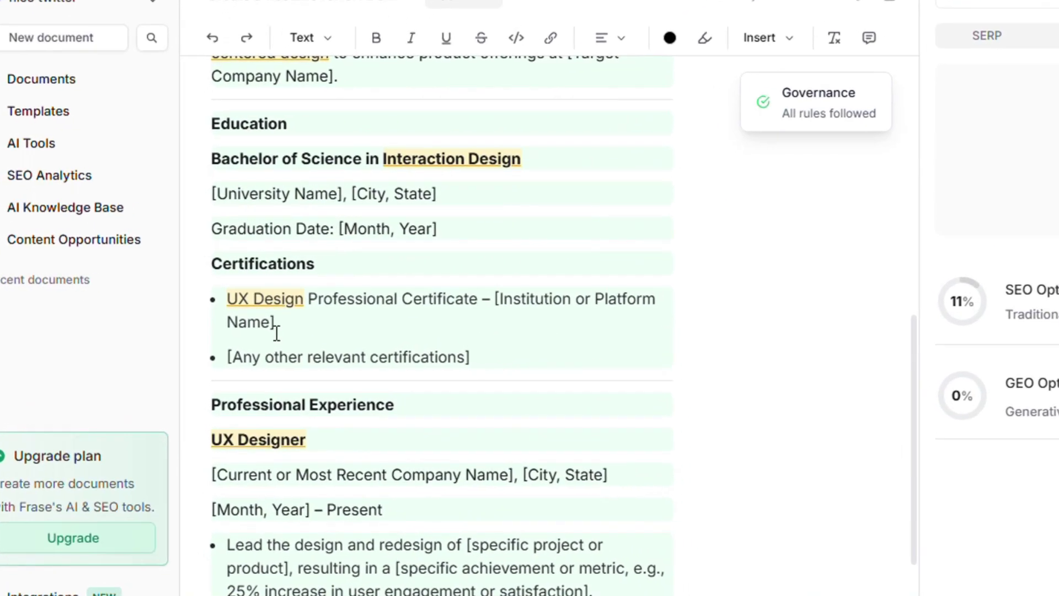
{"action": "scroll", "coordinate": [277, 333], "scroll_direction": "down", "scroll_amount": 3}
{"action": "scroll", "coordinate": [207, 340], "scroll_direction": "down", "scroll_amount": 1}
{"action": "scroll", "coordinate": [165, 347], "scroll_direction": "down", "scroll_amount": 2}
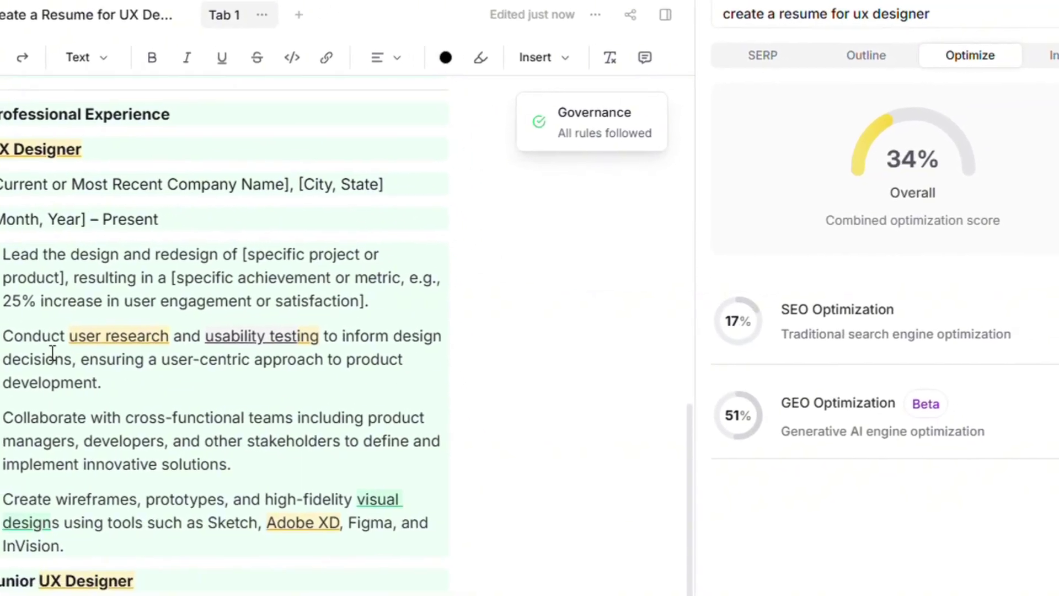
{"action": "scroll", "coordinate": [165, 348], "scroll_direction": "down", "scroll_amount": 2}
{"action": "scroll", "coordinate": [166, 347], "scroll_direction": "down", "scroll_amount": 2}
{"action": "scroll", "coordinate": [165, 348], "scroll_direction": "down", "scroll_amount": 1}
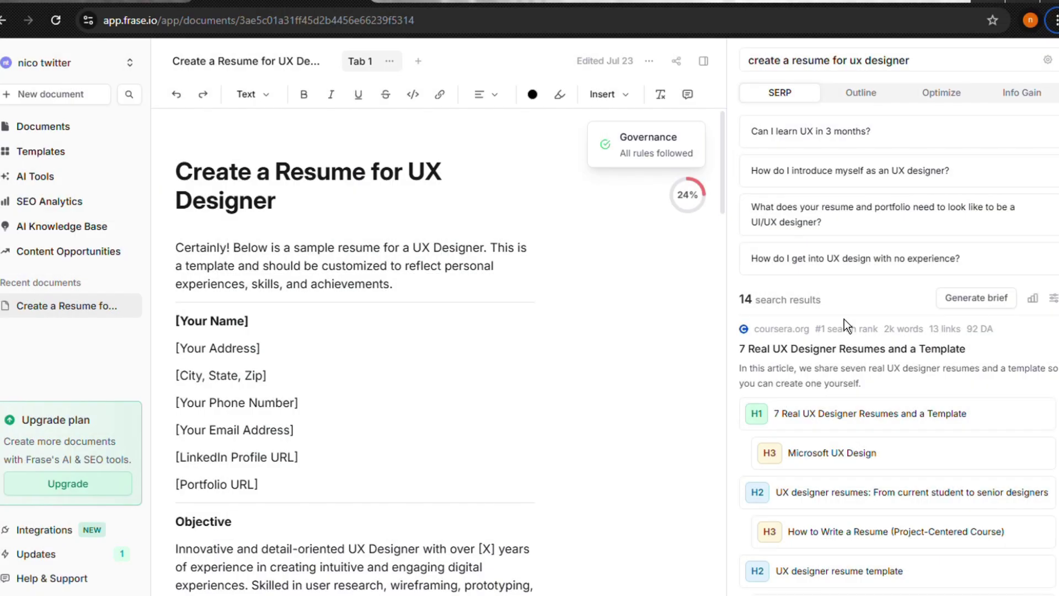
- Zoom the browser in to enlarge the page while reviewing competitor headings
{"action": "key", "text": "ctrl+plus"}
{"action": "key", "text": "ctrl+plus"}
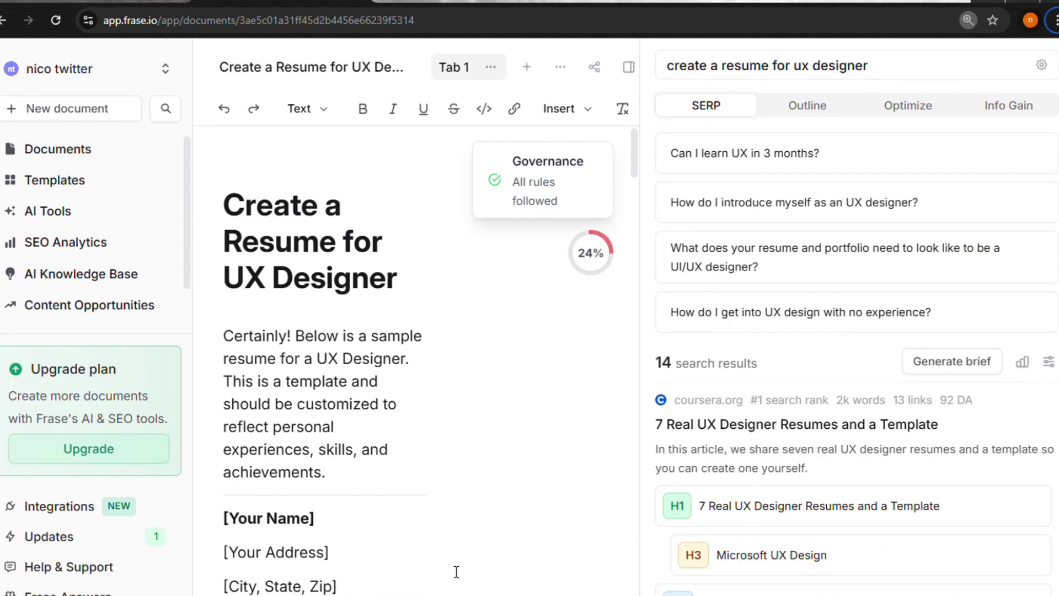
{"action": "scroll", "coordinate": [905, 247], "scroll_direction": "down", "scroll_amount": 2}
{"action": "scroll", "coordinate": [904, 246], "scroll_direction": "down", "scroll_amount": 3}
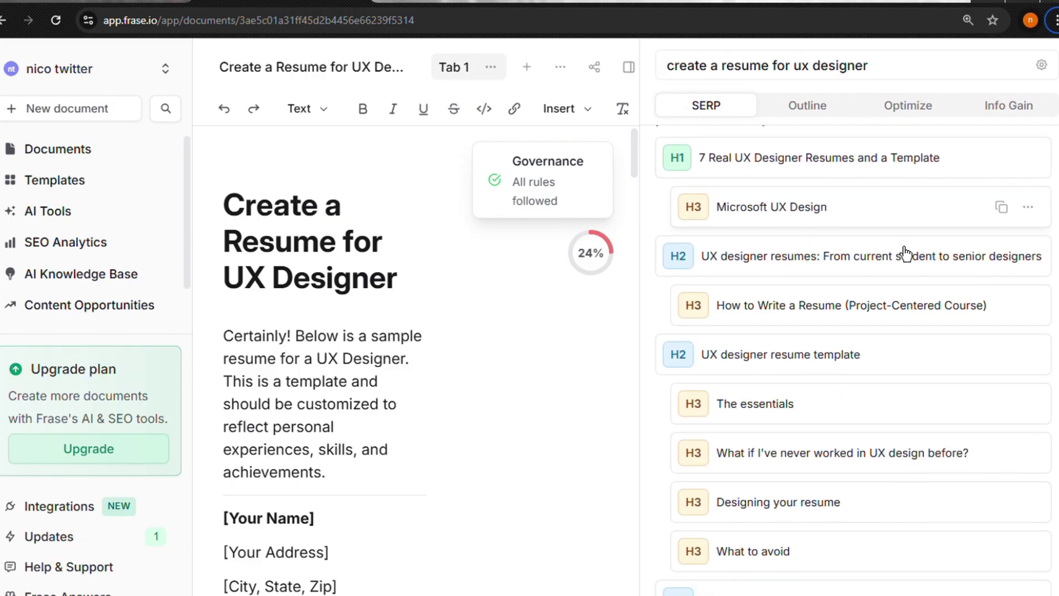
{"action": "scroll", "coordinate": [903, 252], "scroll_direction": "down", "scroll_amount": 3}
{"action": "scroll", "coordinate": [901, 255], "scroll_direction": "down", "scroll_amount": 4}
{"action": "scroll", "coordinate": [901, 254], "scroll_direction": "down", "scroll_amount": 3}
{"action": "scroll", "coordinate": [901, 254], "scroll_direction": "up", "scroll_amount": 3}
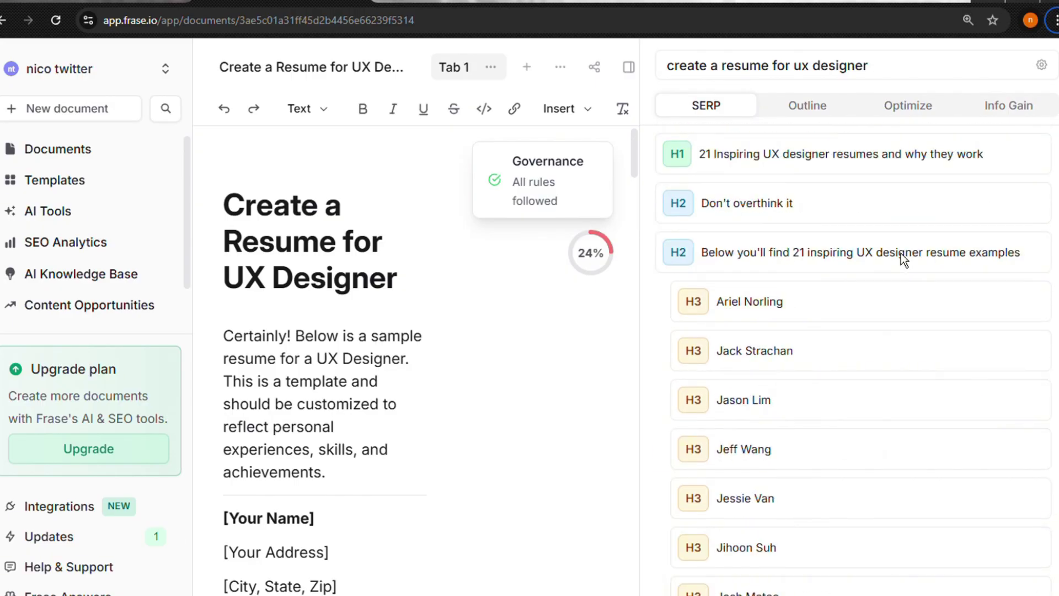
{"action": "scroll", "coordinate": [901, 254], "scroll_direction": "up", "scroll_amount": 5}
{"action": "scroll", "coordinate": [902, 253], "scroll_direction": "up", "scroll_amount": 4}
- Review the optimization scores, competitor information-gain links and the 21-heading outline
{"action": "left_click", "coordinate": [810, 108]}
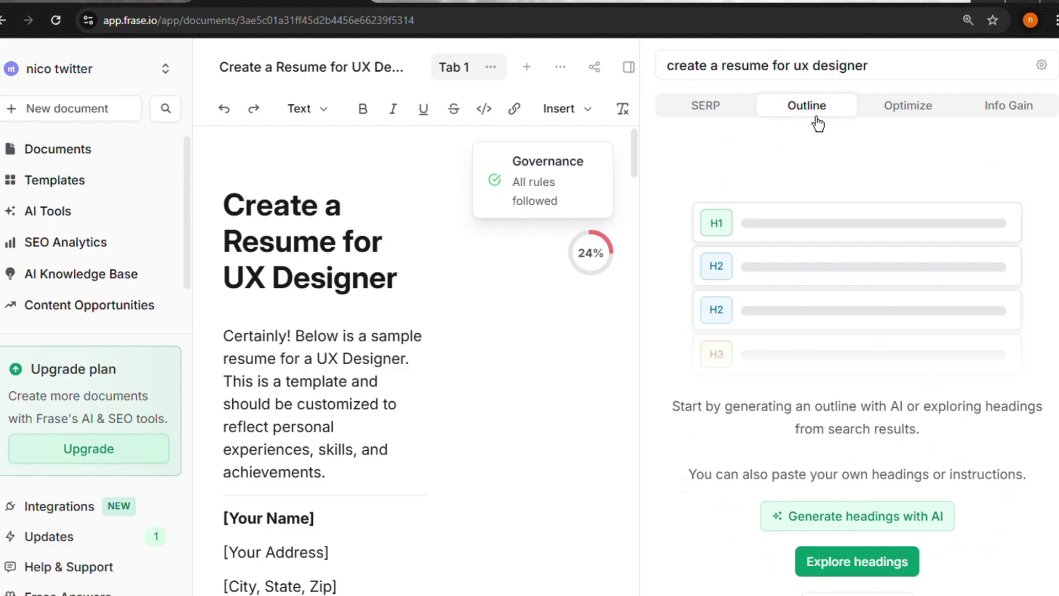
{"action": "left_click", "coordinate": [908, 106]}
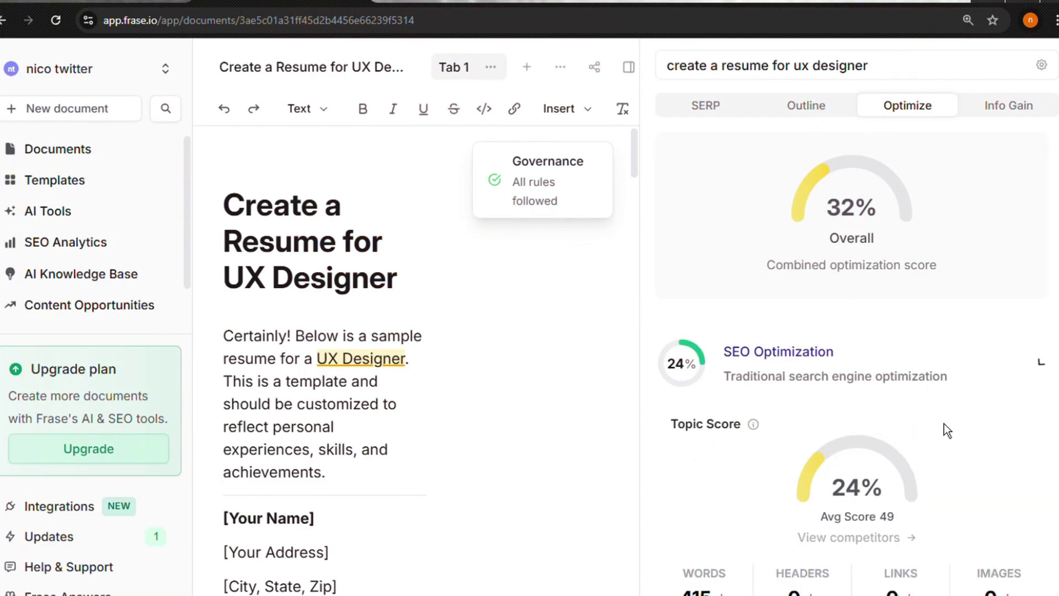
{"action": "scroll", "coordinate": [960, 395], "scroll_direction": "up", "scroll_amount": 1}
{"action": "scroll", "coordinate": [968, 331], "scroll_direction": "up", "scroll_amount": 3}
{"action": "left_click", "coordinate": [1009, 109]}
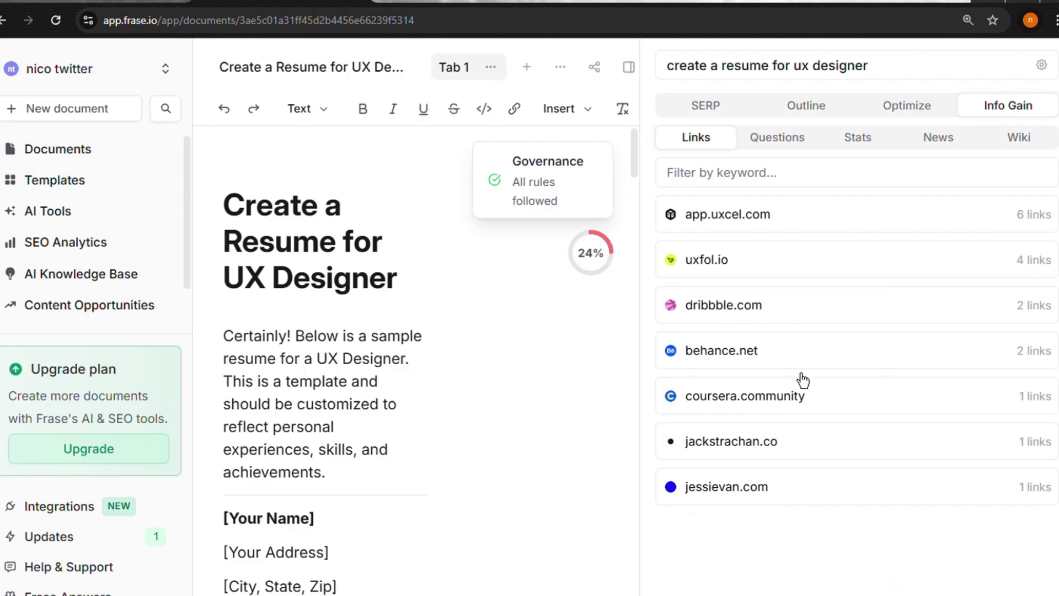
{"action": "left_click", "coordinate": [826, 124]}
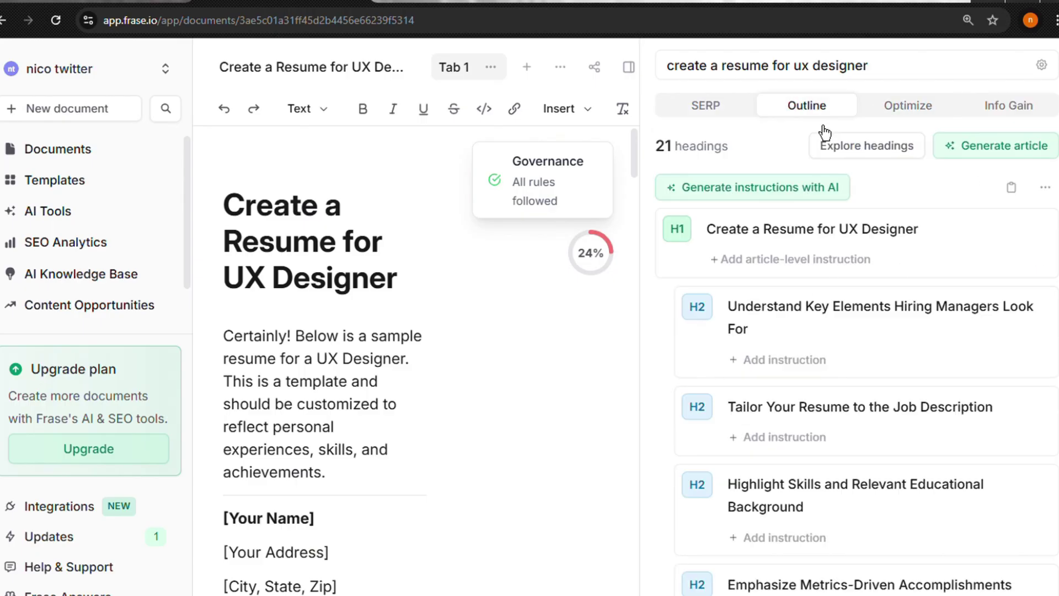
{"action": "scroll", "coordinate": [840, 289], "scroll_direction": "down", "scroll_amount": 1}
{"action": "scroll", "coordinate": [840, 294], "scroll_direction": "down", "scroll_amount": 2}
{"action": "scroll", "coordinate": [839, 305], "scroll_direction": "down", "scroll_amount": 1}
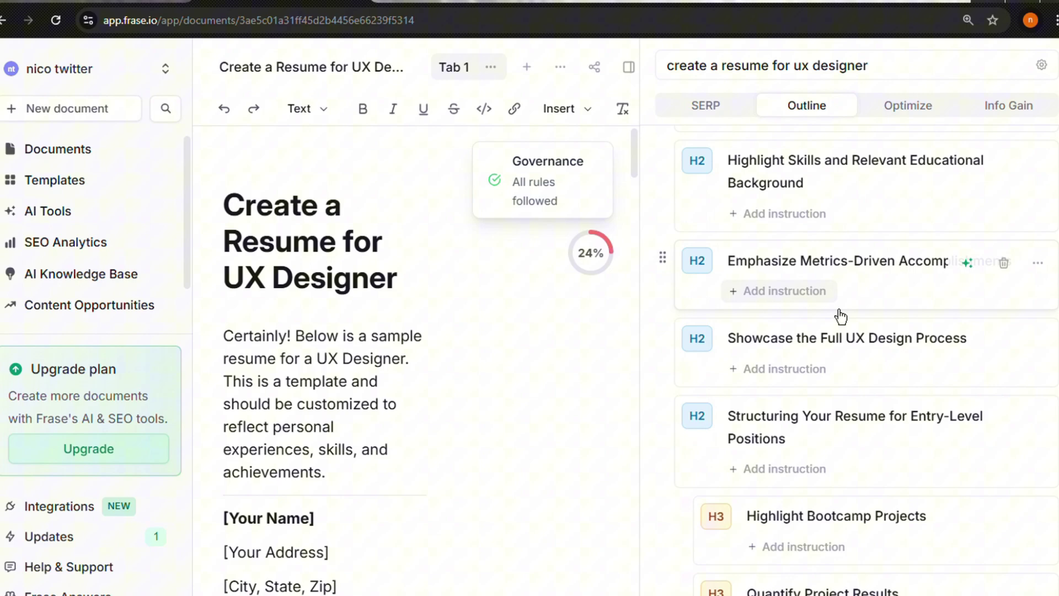
{"action": "scroll", "coordinate": [839, 314], "scroll_direction": "down", "scroll_amount": 2}
{"action": "scroll", "coordinate": [839, 313], "scroll_direction": "down", "scroll_amount": 2}
{"action": "scroll", "coordinate": [837, 265], "scroll_direction": "down", "scroll_amount": 3}
{"action": "scroll", "coordinate": [836, 274], "scroll_direction": "down", "scroll_amount": 5}
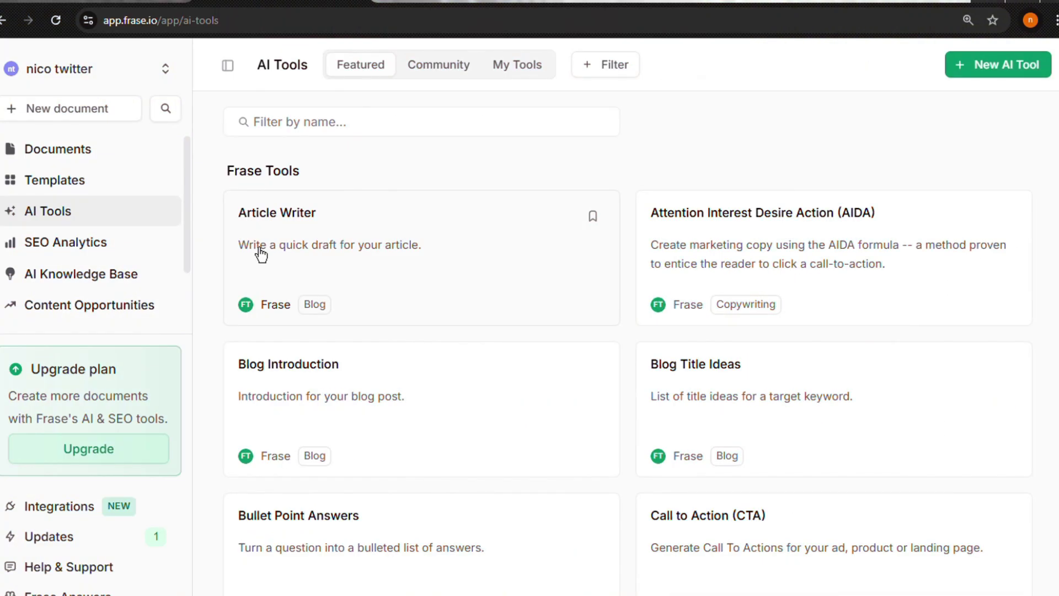
{"action": "scroll", "coordinate": [539, 267], "scroll_direction": "down", "scroll_amount": 2}
{"action": "scroll", "coordinate": [544, 267], "scroll_direction": "down", "scroll_amount": 2}
{"action": "scroll", "coordinate": [543, 267], "scroll_direction": "down", "scroll_amount": 1}
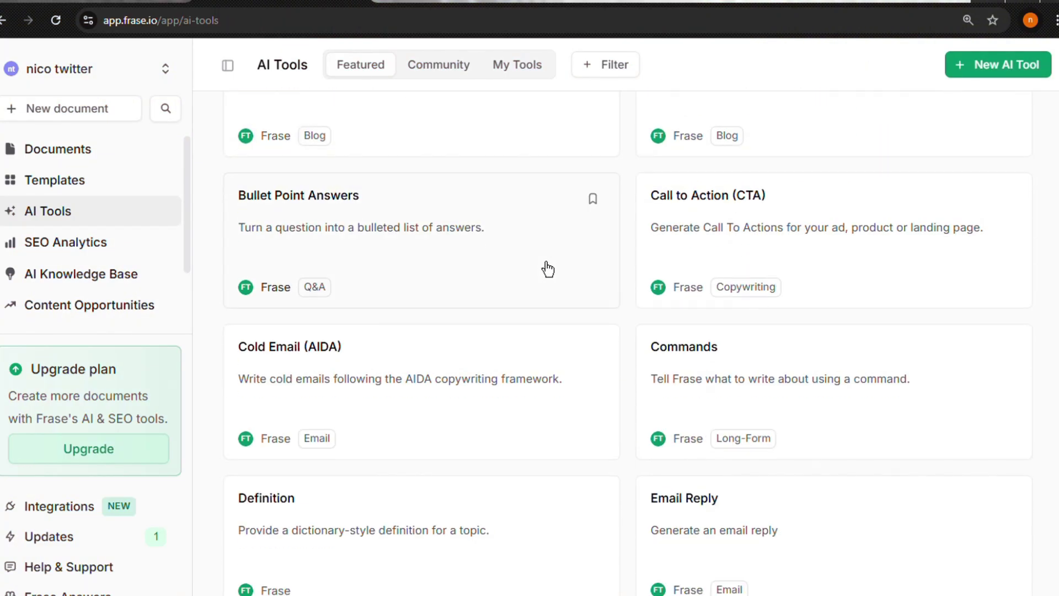
{"action": "scroll", "coordinate": [547, 270], "scroll_direction": "down", "scroll_amount": 2}
{"action": "scroll", "coordinate": [547, 271], "scroll_direction": "down", "scroll_amount": 2}
{"action": "scroll", "coordinate": [547, 270], "scroll_direction": "down", "scroll_amount": 1}
{"action": "scroll", "coordinate": [546, 277], "scroll_direction": "down", "scroll_amount": 2}
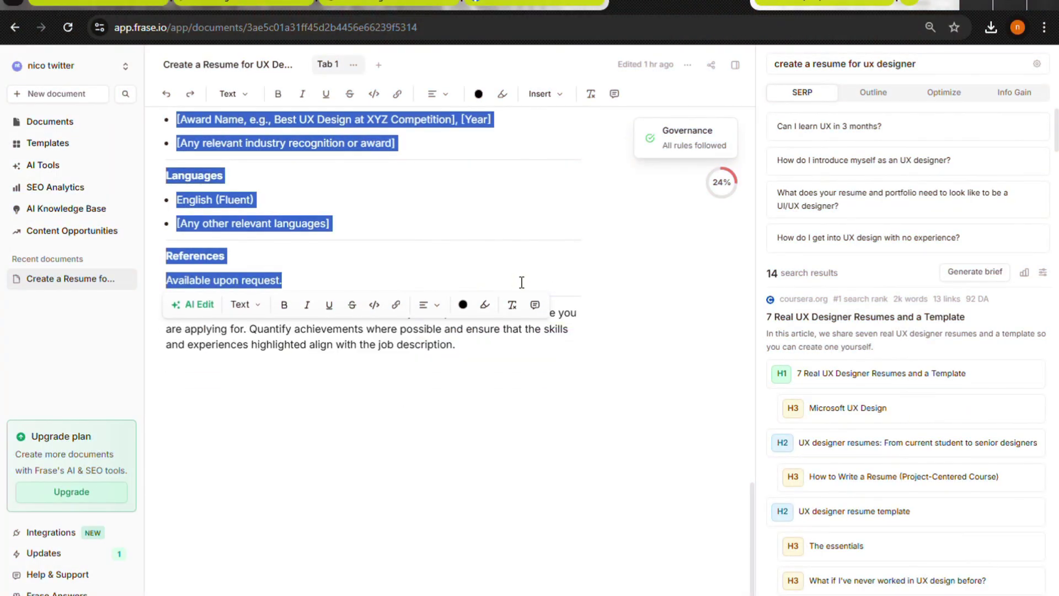
- Extend the resume text selection down to include the References heading
{"action": "left_click_drag", "start_coordinate": [334, 238], "coordinate": [326, 253]}
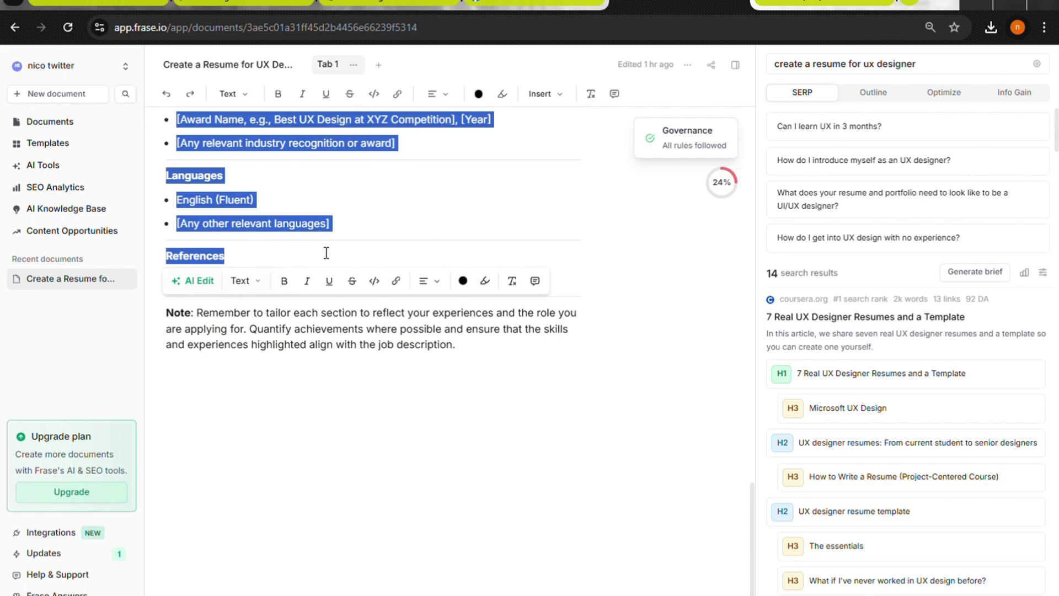
- Paste the copied UX designer resume into the empty NeuronWriter editor
{"action": "left_click", "coordinate": [286, 3]}
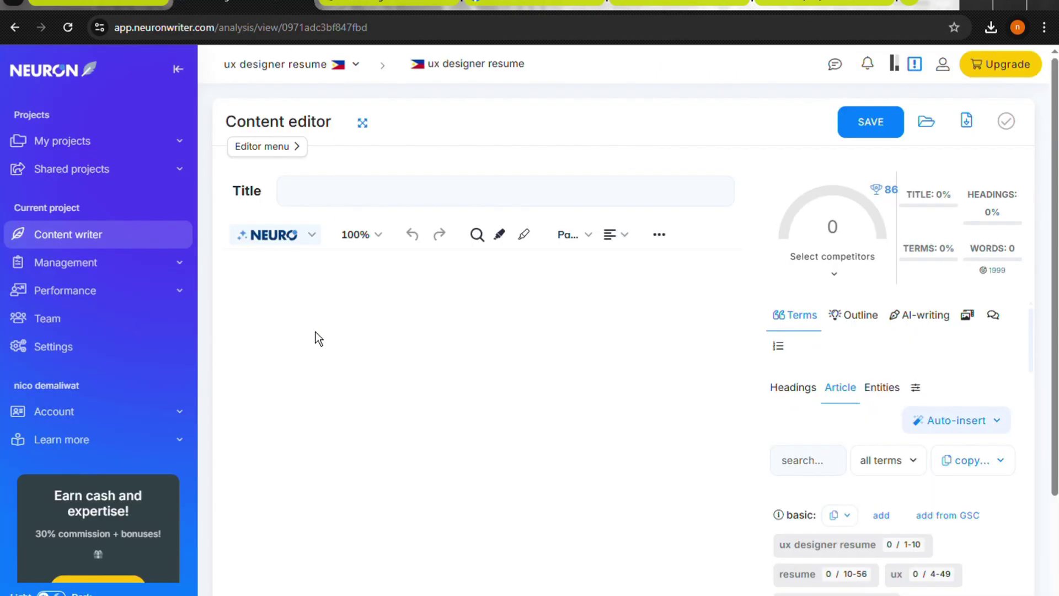
{"action": "key", "text": "ctrl+v"}
{"action": "scroll", "coordinate": [492, 290], "scroll_direction": "down", "scroll_amount": 2}
{"action": "scroll", "coordinate": [508, 378], "scroll_direction": "down", "scroll_amount": 3}
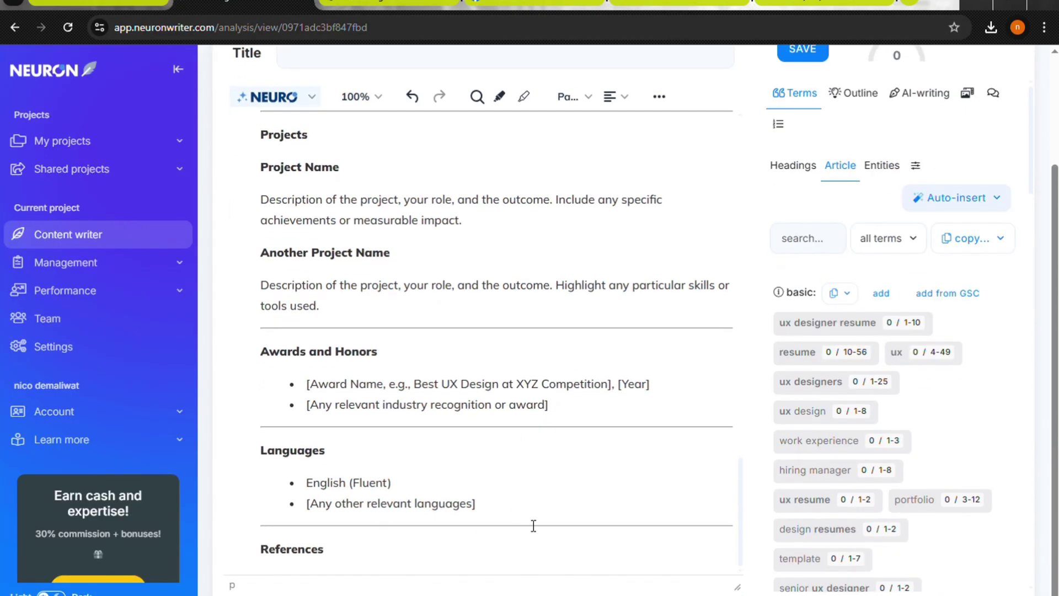
{"action": "scroll", "coordinate": [533, 527], "scroll_direction": "up", "scroll_amount": 10}
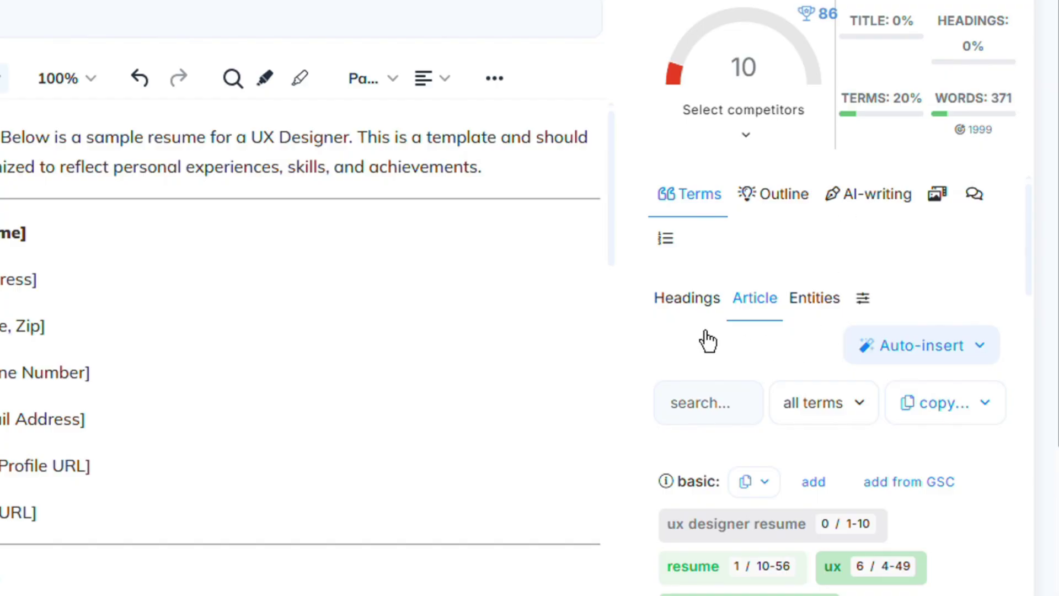
{"action": "scroll", "coordinate": [729, 352], "scroll_direction": "down", "scroll_amount": 2}
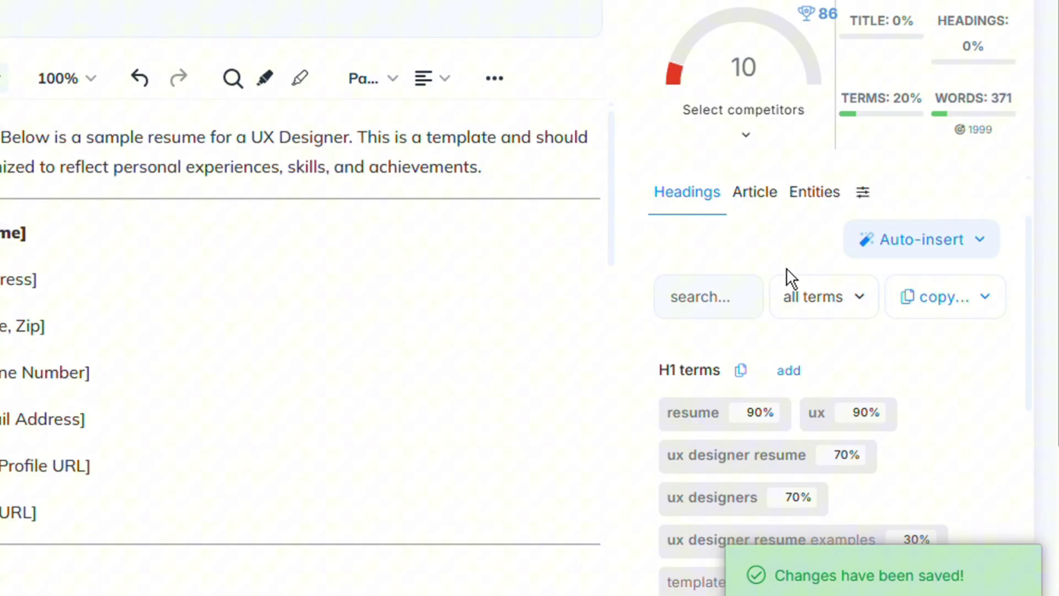
{"action": "scroll", "coordinate": [795, 299], "scroll_direction": "down", "scroll_amount": 4}
{"action": "scroll", "coordinate": [807, 322], "scroll_direction": "down", "scroll_amount": 2}
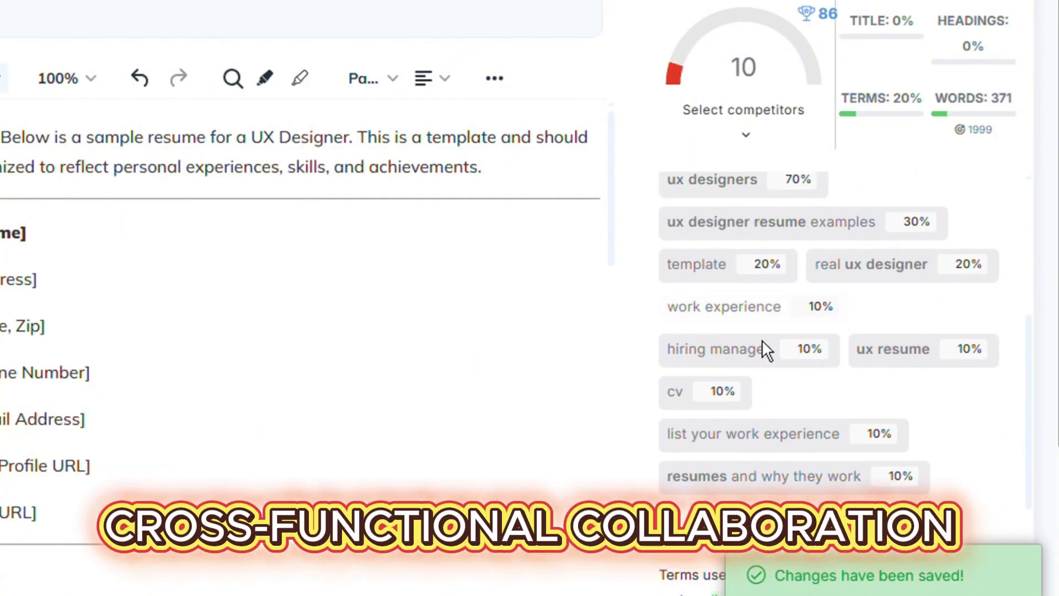
{"action": "scroll", "coordinate": [764, 328], "scroll_direction": "down", "scroll_amount": 2}
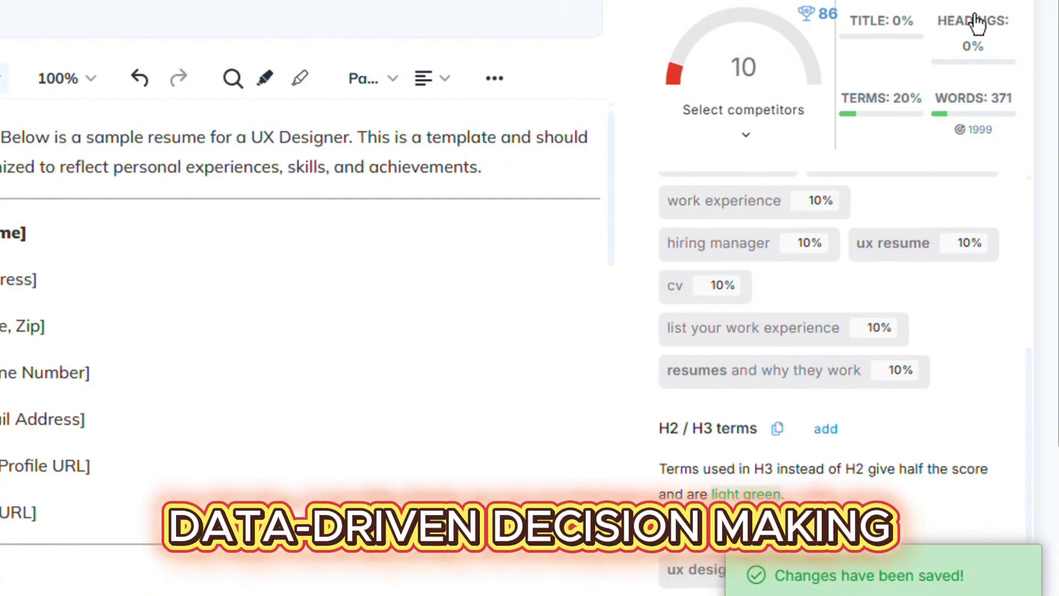
{"action": "scroll", "coordinate": [895, 290], "scroll_direction": "down", "scroll_amount": 4}
{"action": "scroll", "coordinate": [885, 356], "scroll_direction": "down", "scroll_amount": 3}
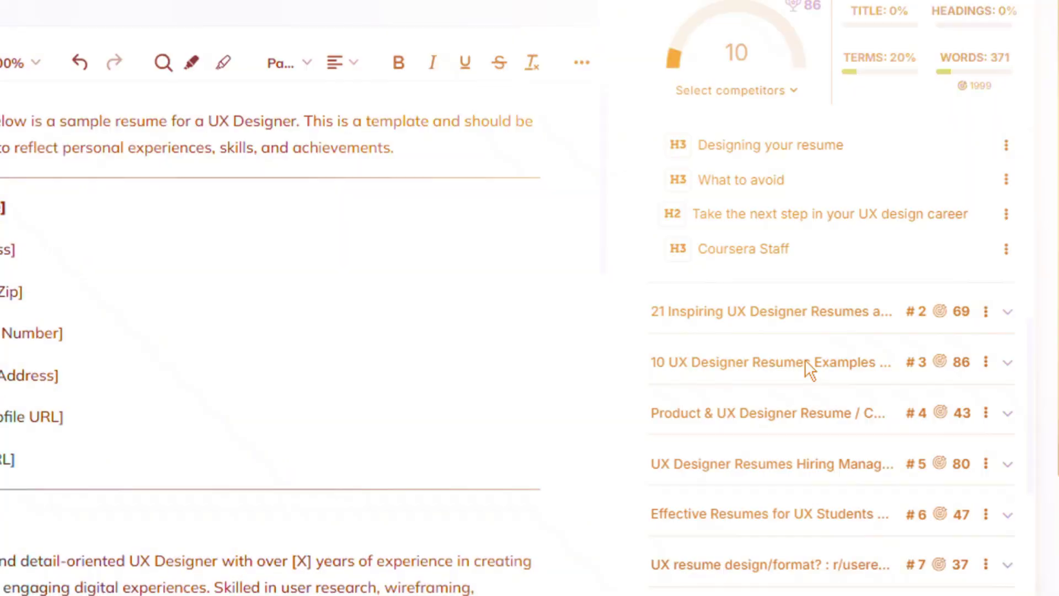
{"action": "scroll", "coordinate": [807, 373], "scroll_direction": "down", "scroll_amount": 2}
{"action": "scroll", "coordinate": [799, 549], "scroll_direction": "down", "scroll_amount": 3}
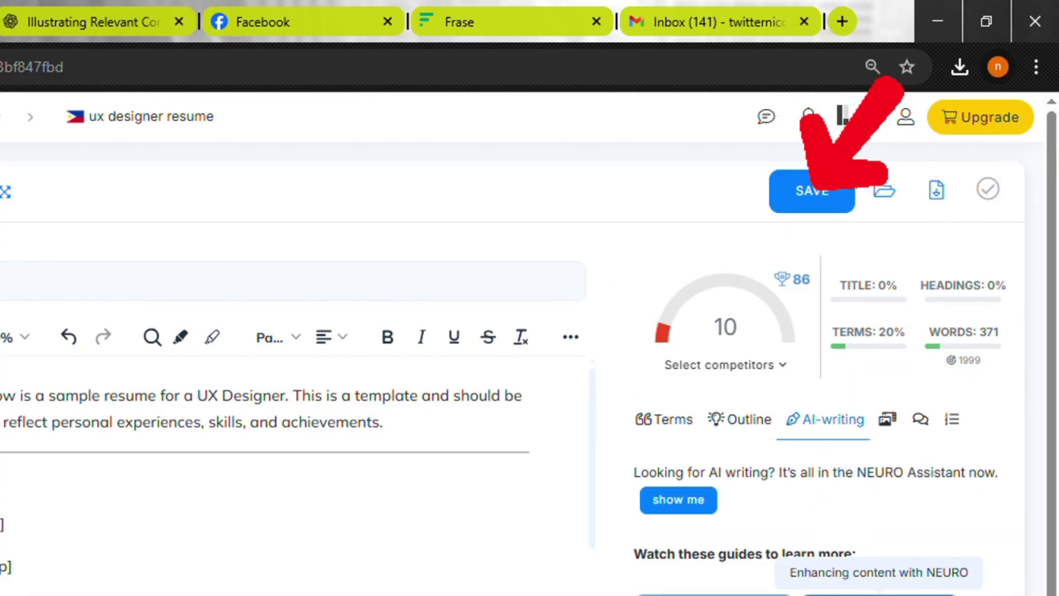
- Return to NeuronWriter's keyword term suggestions list
{"action": "left_click", "coordinate": [709, 375]}
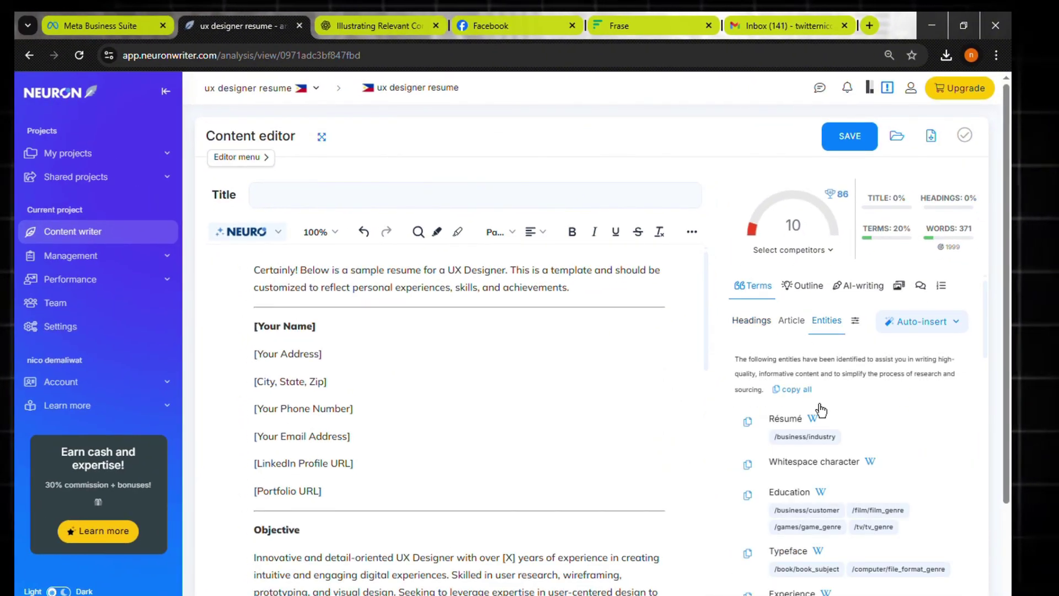
{"action": "scroll", "coordinate": [820, 411], "scroll_direction": "down", "scroll_amount": 2}
{"action": "scroll", "coordinate": [827, 402], "scroll_direction": "down", "scroll_amount": 5}
{"action": "scroll", "coordinate": [828, 397], "scroll_direction": "down", "scroll_amount": 3}
{"action": "scroll", "coordinate": [831, 400], "scroll_direction": "down", "scroll_amount": 3}
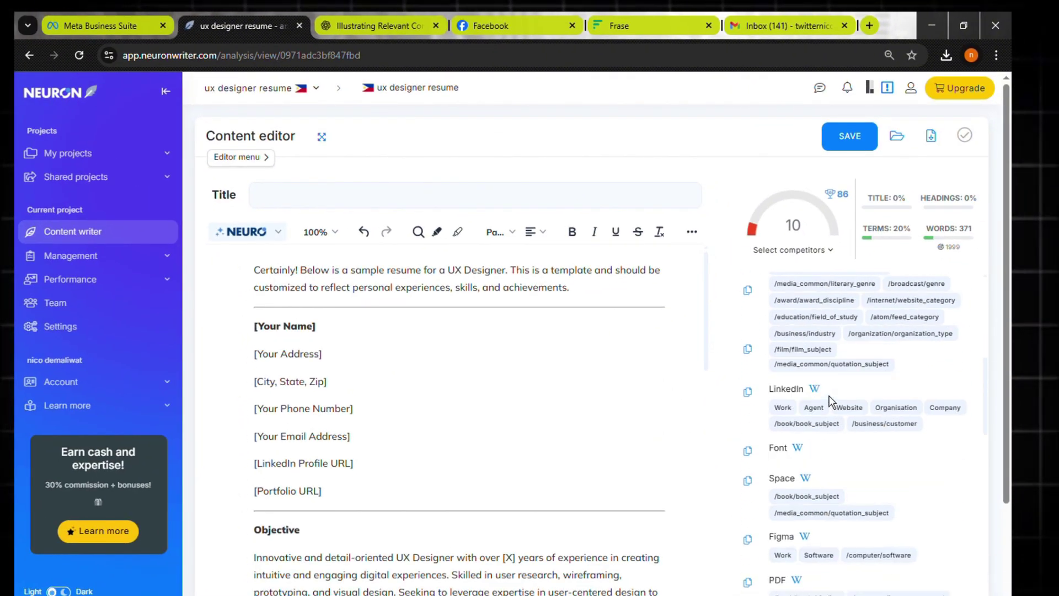
{"action": "scroll", "coordinate": [828, 397], "scroll_direction": "down", "scroll_amount": 2}
{"action": "scroll", "coordinate": [831, 401], "scroll_direction": "up", "scroll_amount": 1}
{"action": "scroll", "coordinate": [831, 403], "scroll_direction": "down", "scroll_amount": 5}
{"action": "scroll", "coordinate": [832, 403], "scroll_direction": "up", "scroll_amount": 1}
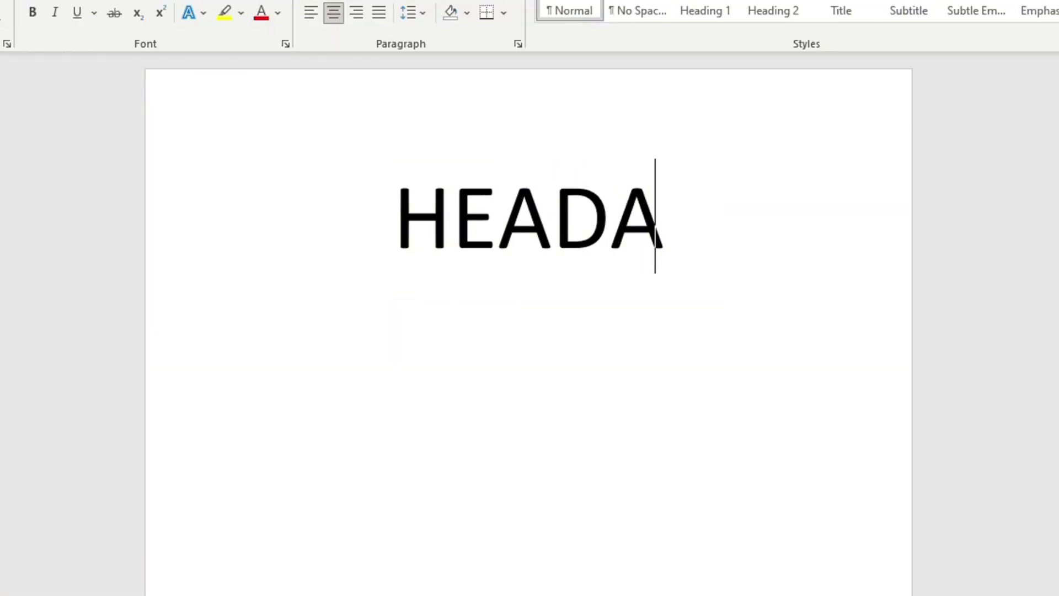
{"action": "type", "text": "CH"}
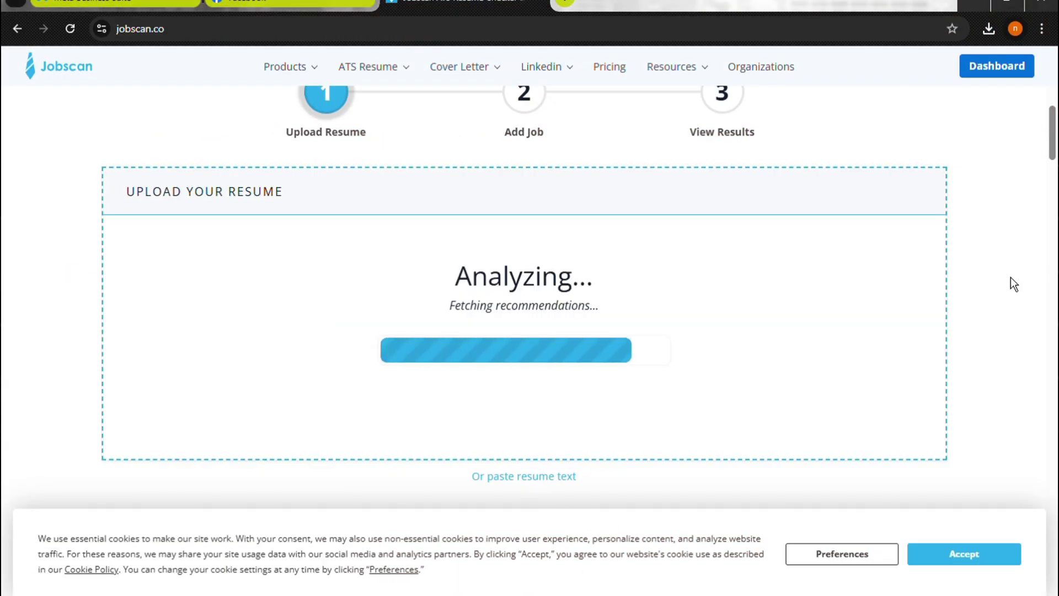
{"action": "scroll", "coordinate": [629, 455], "scroll_direction": "down", "scroll_amount": 1}
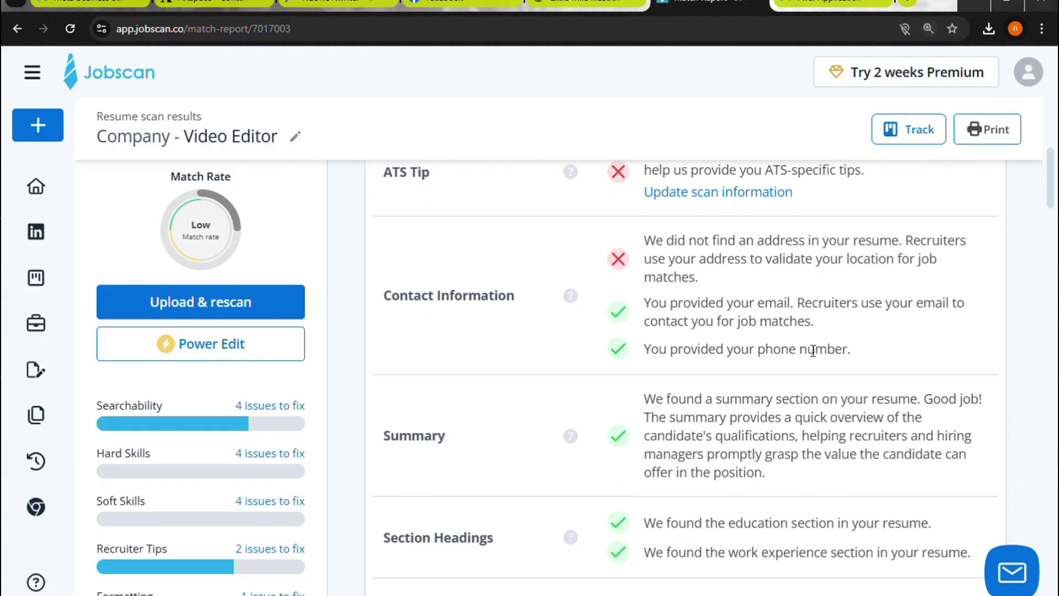
{"action": "scroll", "coordinate": [813, 352], "scroll_direction": "down", "scroll_amount": 1}
{"action": "scroll", "coordinate": [813, 354], "scroll_direction": "down", "scroll_amount": 1}
{"action": "scroll", "coordinate": [813, 355], "scroll_direction": "down", "scroll_amount": 2}
{"action": "scroll", "coordinate": [814, 354], "scroll_direction": "down", "scroll_amount": 1}
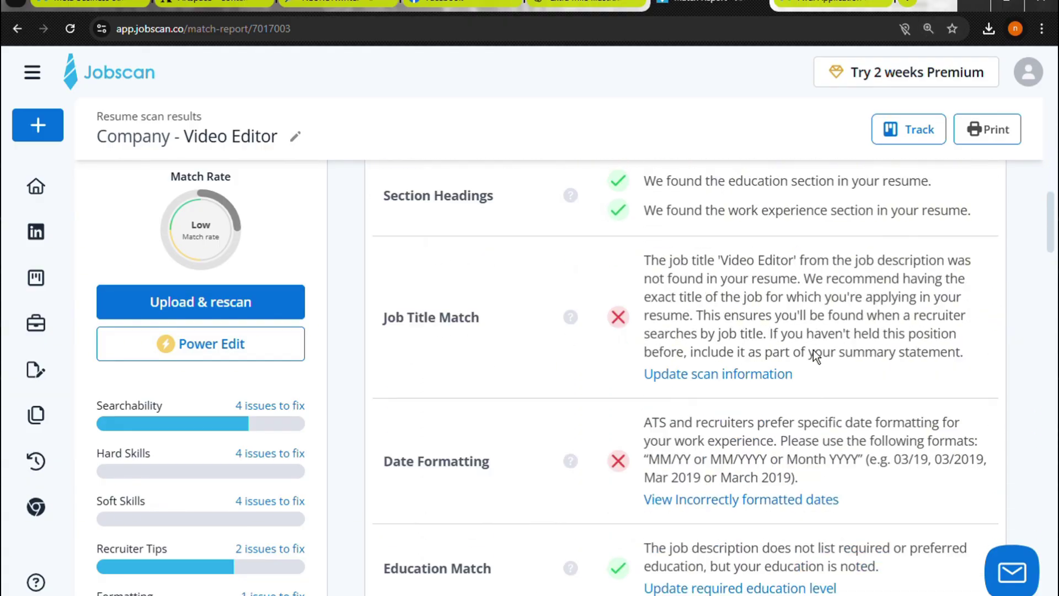
{"action": "scroll", "coordinate": [814, 354], "scroll_direction": "down", "scroll_amount": 1}
{"action": "scroll", "coordinate": [814, 355], "scroll_direction": "down", "scroll_amount": 1}
{"action": "scroll", "coordinate": [814, 354], "scroll_direction": "down", "scroll_amount": 1}
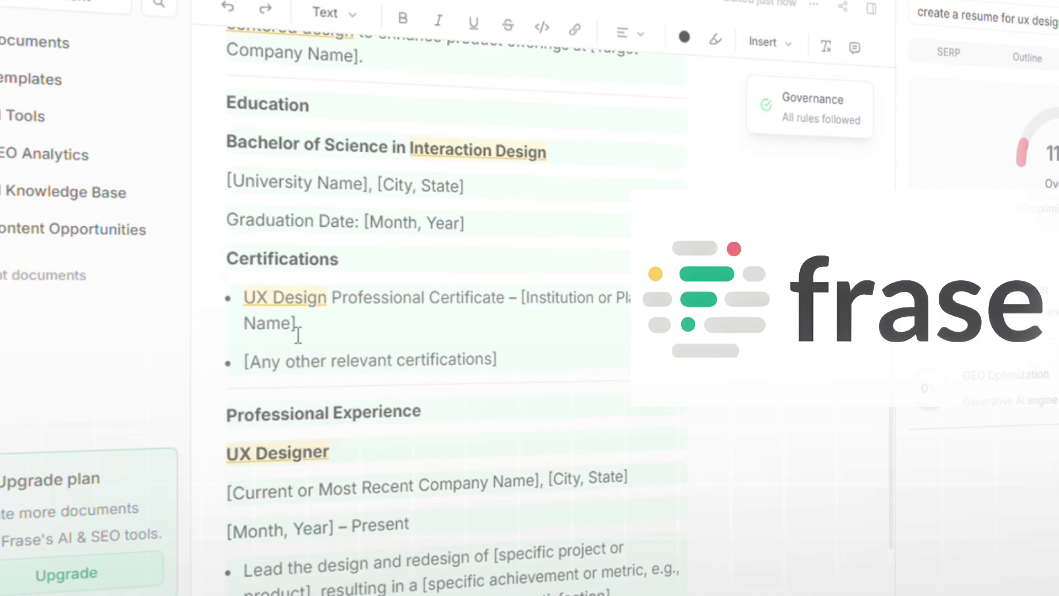
{"action": "scroll", "coordinate": [299, 336], "scroll_direction": "down", "scroll_amount": 4}
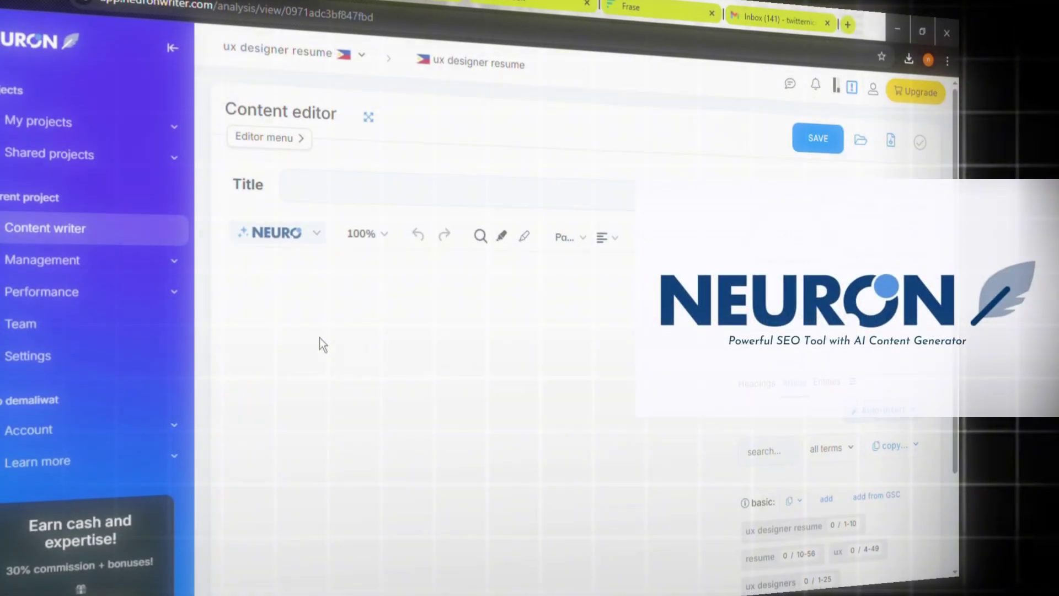
{"action": "scroll", "coordinate": [495, 291], "scroll_direction": "down", "scroll_amount": 2}
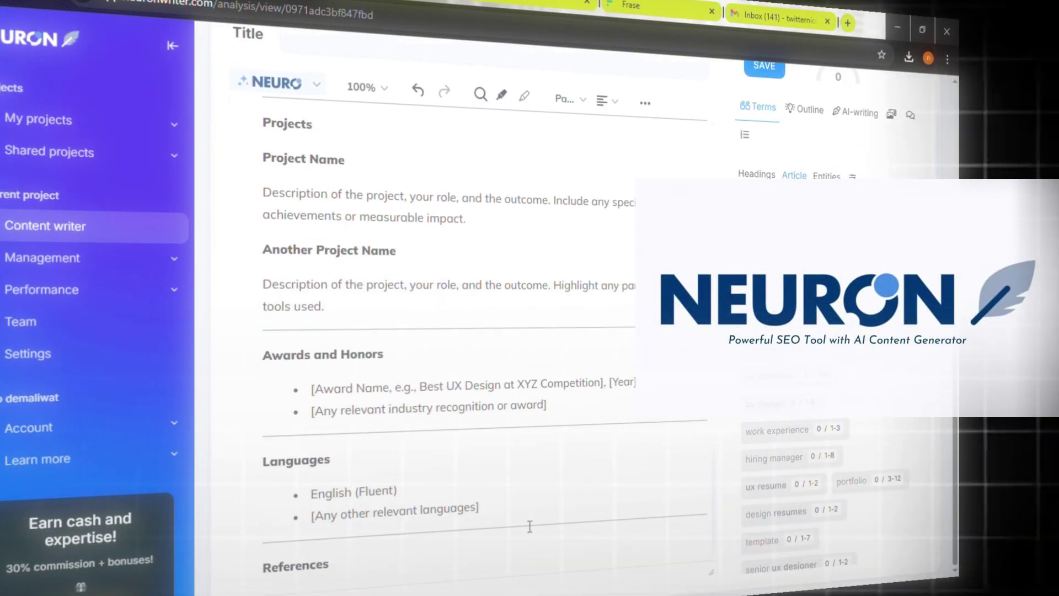